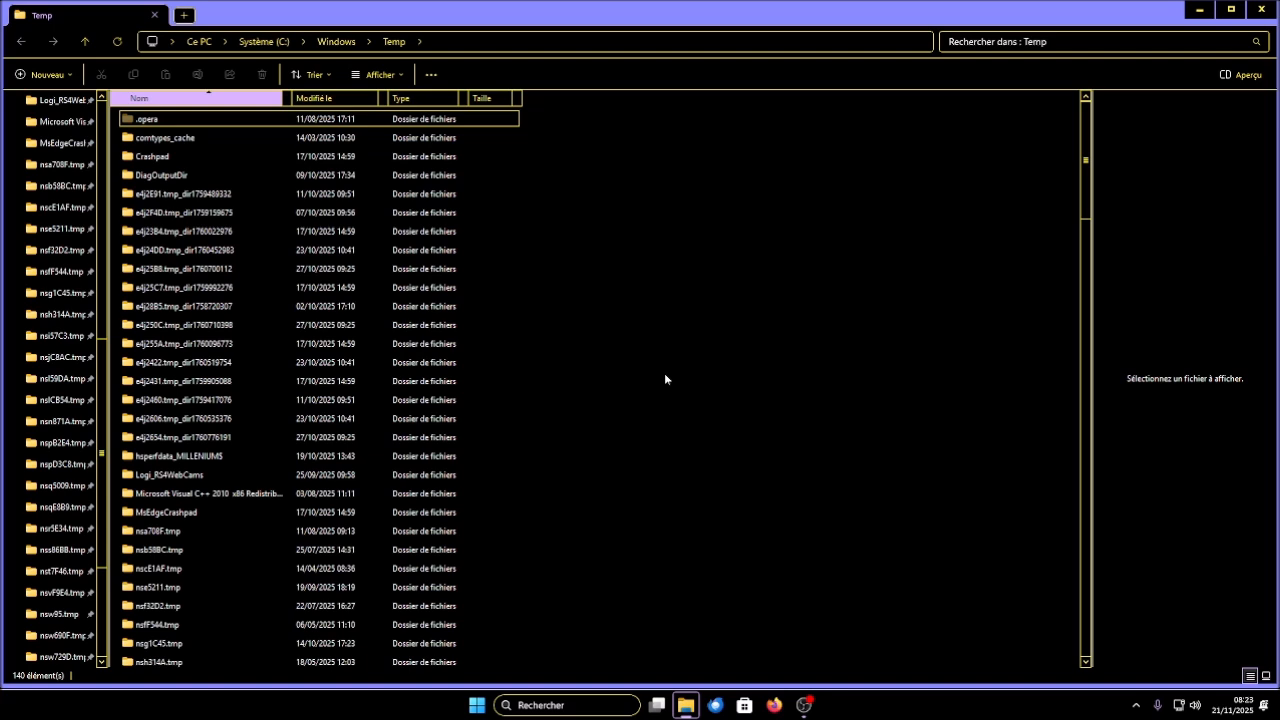
Step: Select everything in the C:\Windows\Temp folder and check the combined properties of the items
key("ctrl+a")
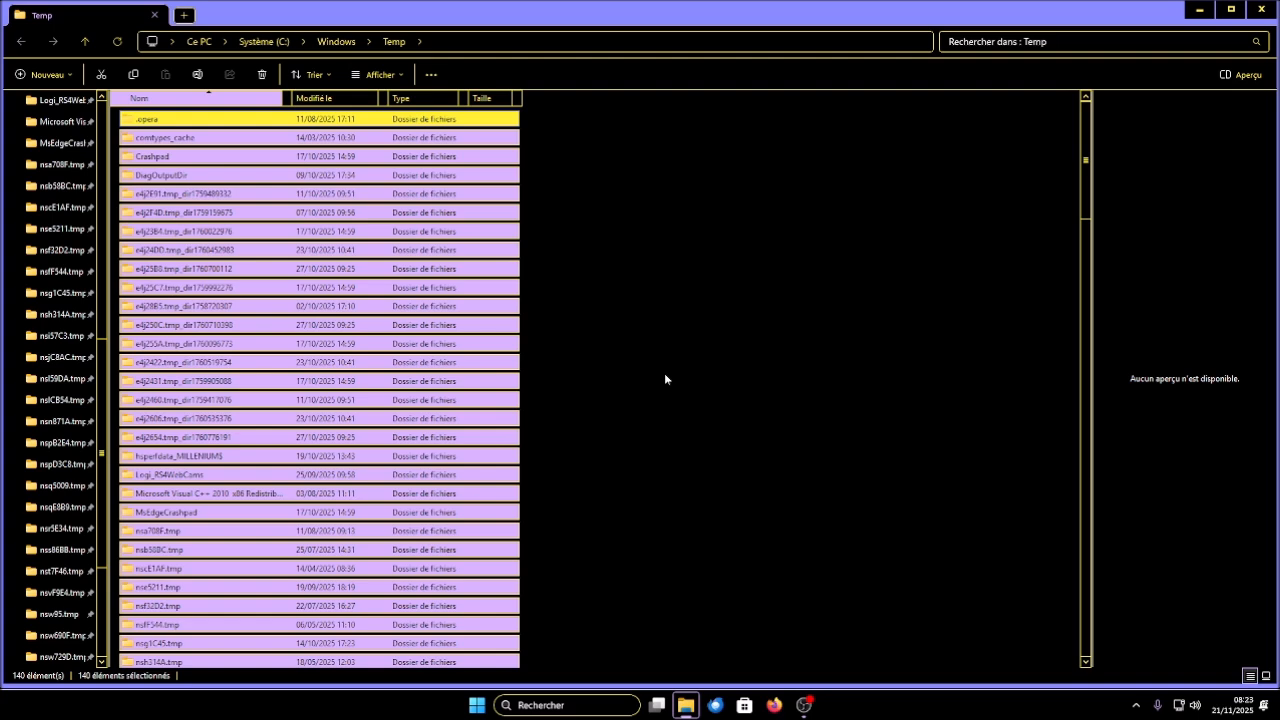
key("alt+Return")
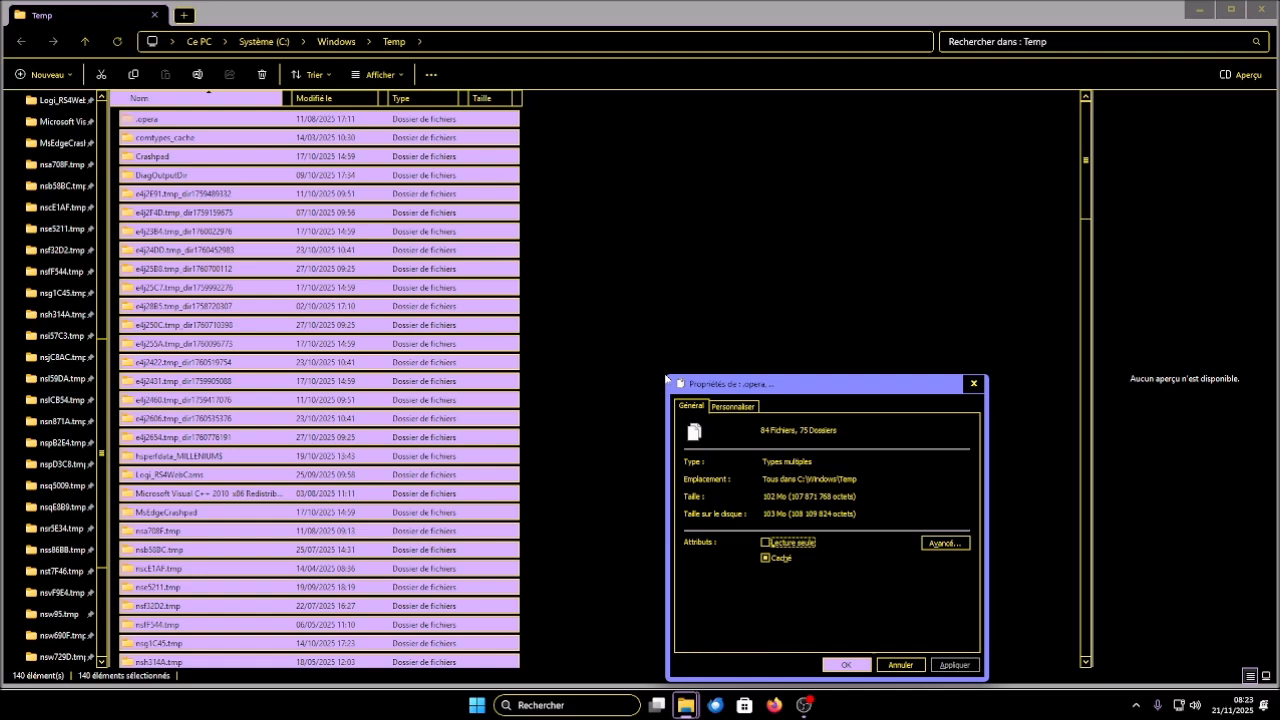
key("Escape")
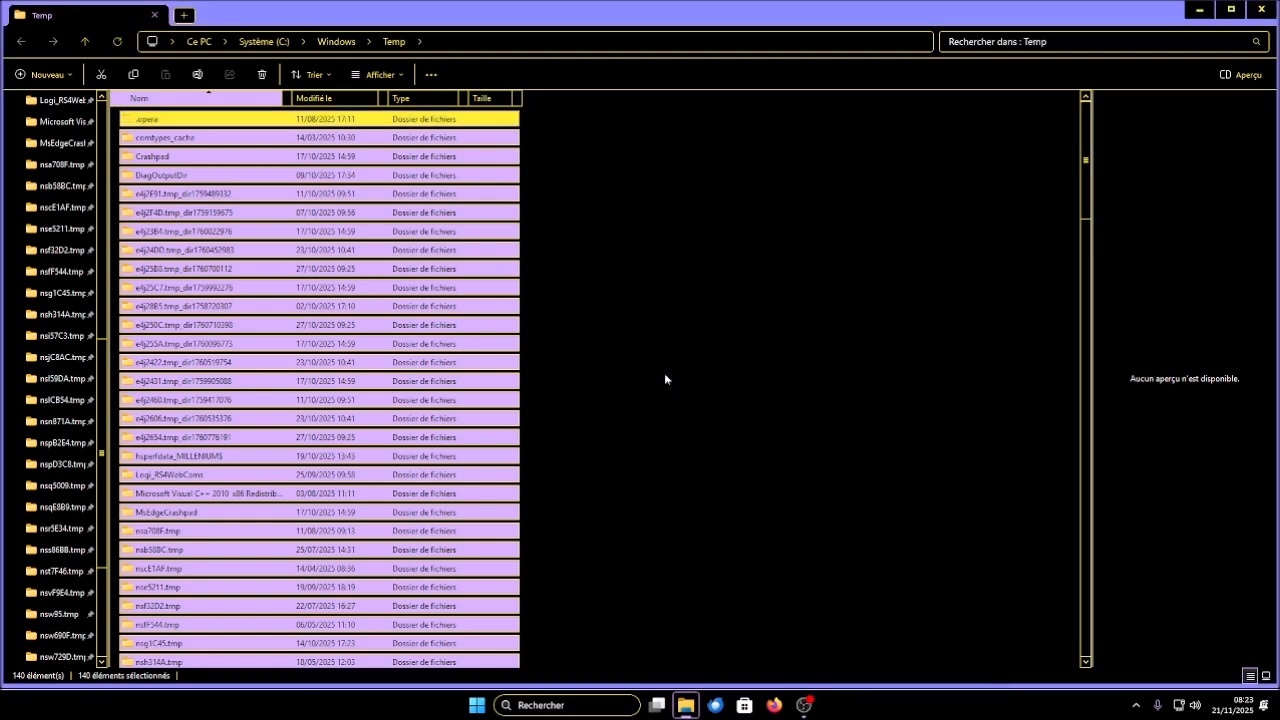
Step: Delete all selected Windows Temp items, continuing with administrator rights and skipping the log file that is in use
key("Delete")
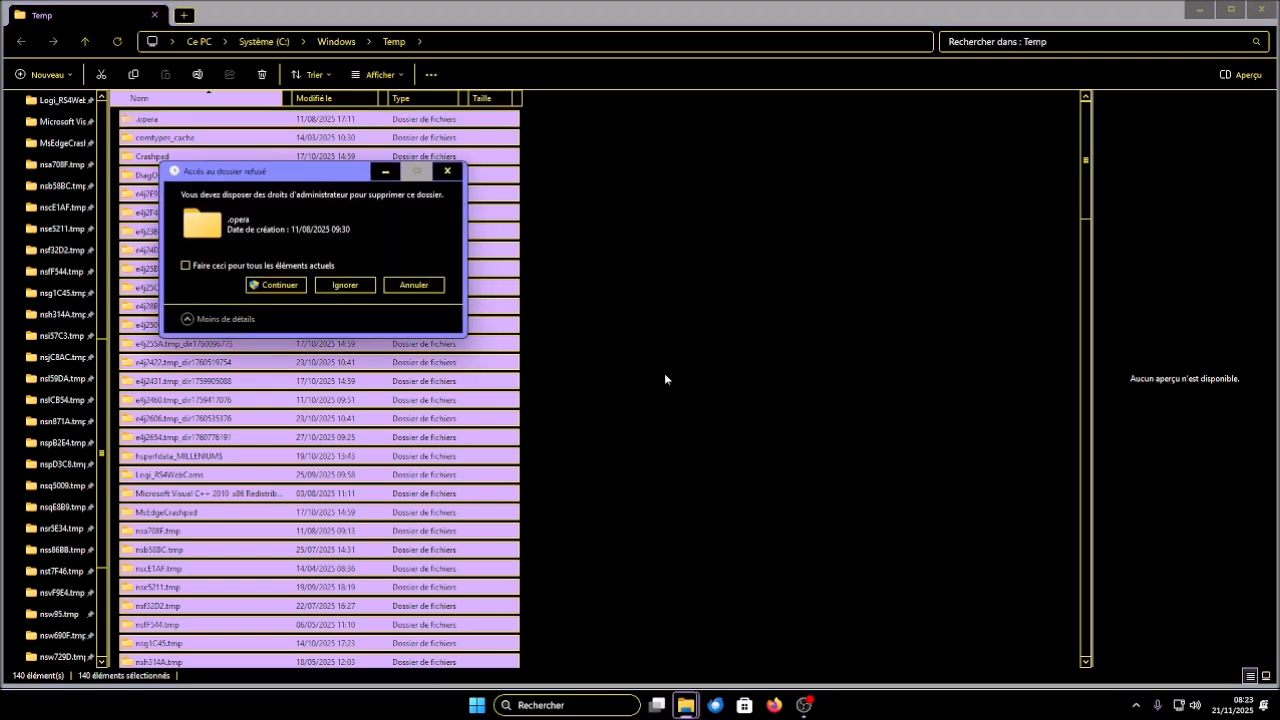
key("Tab")
key("shift+Tab")
key("Return")
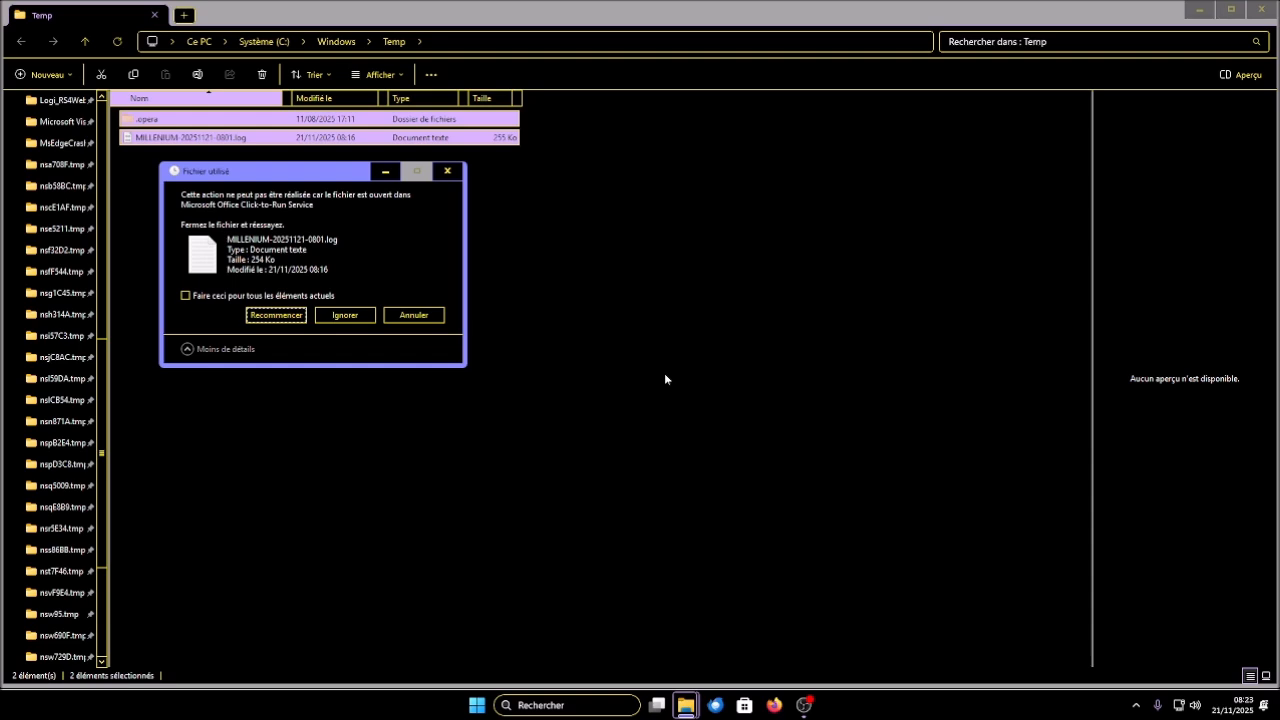
key("Tab")
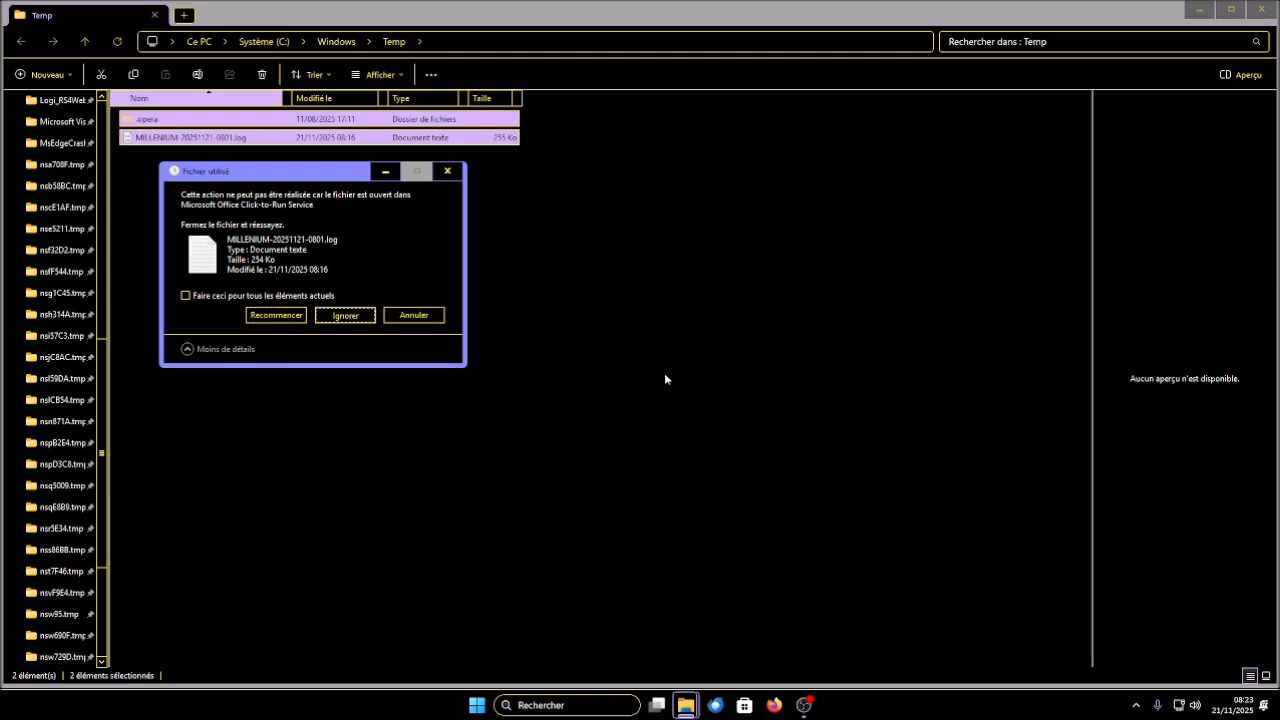
key("Return")
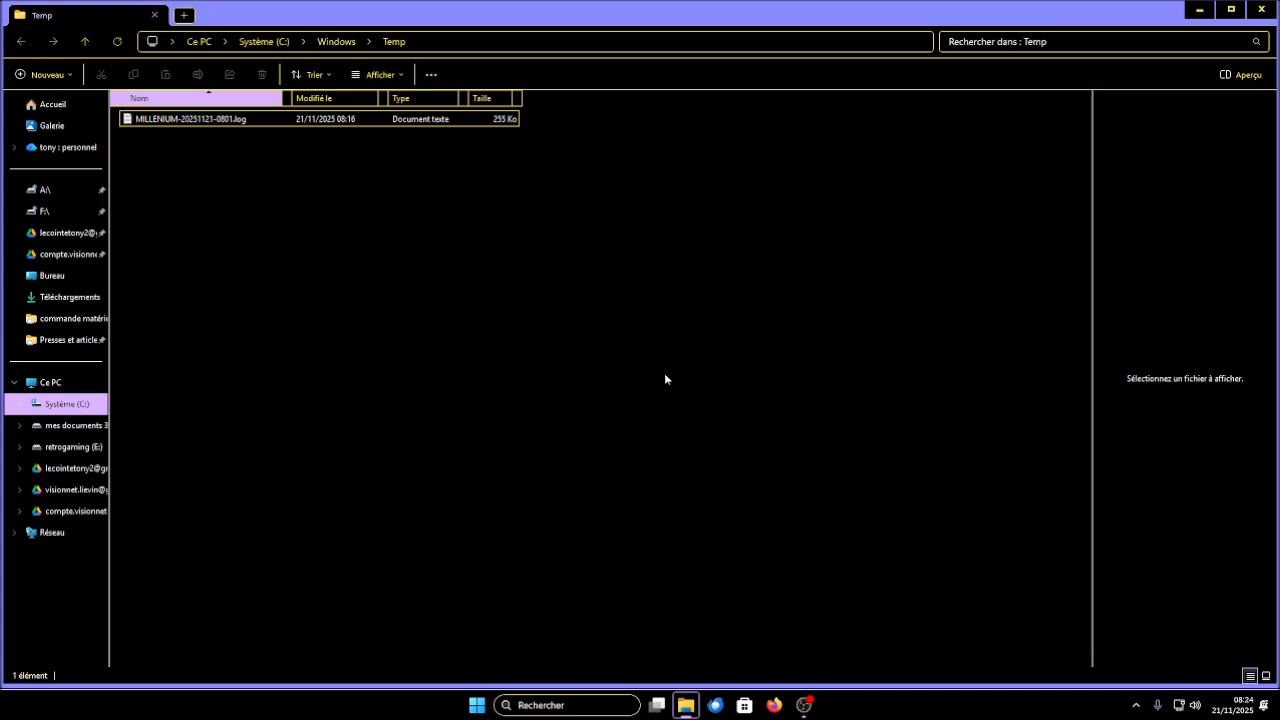
Step: Open the user profile's temporary files folder by running %temp%
key("super+r")
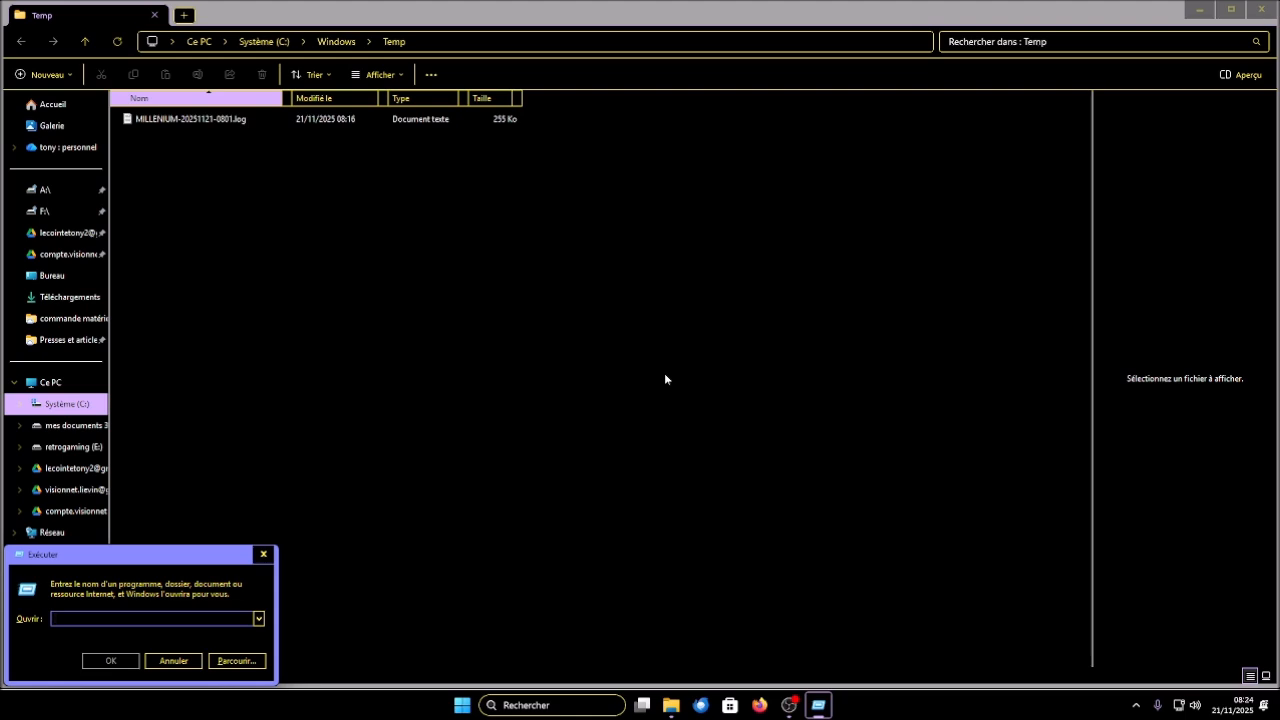
type("M")
key("BackSpace")
type("%")
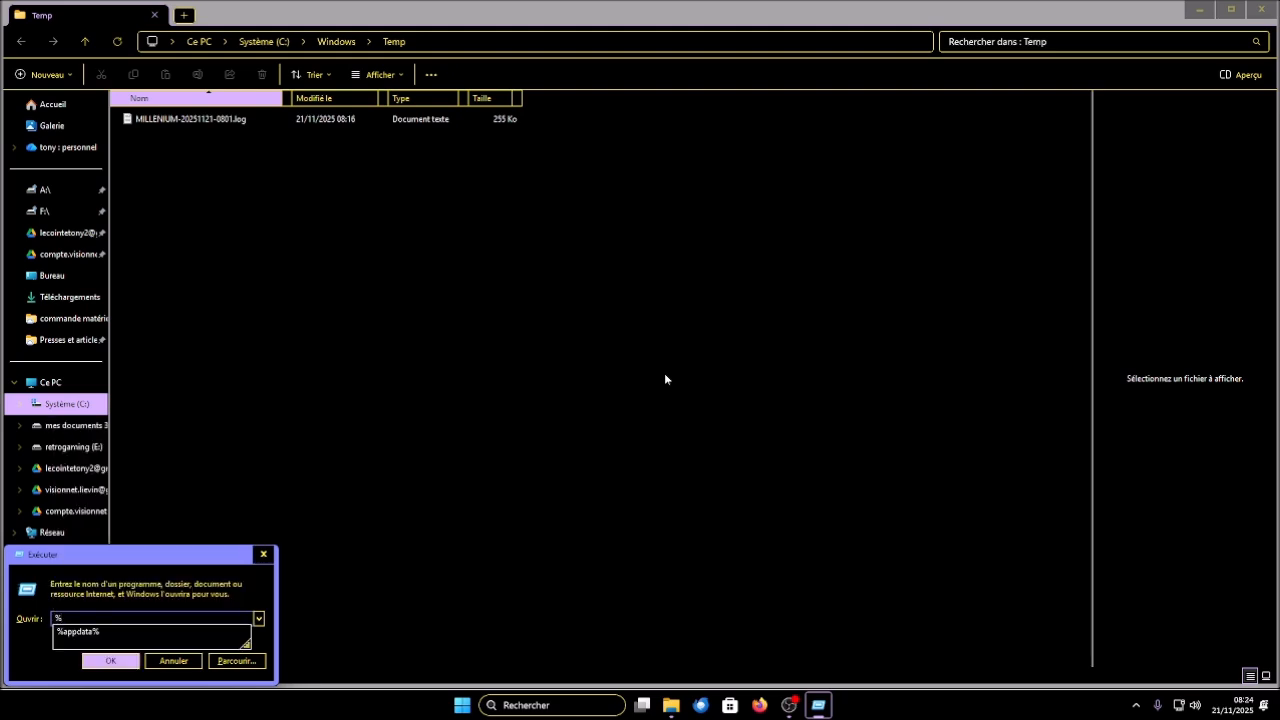
type("temp%")
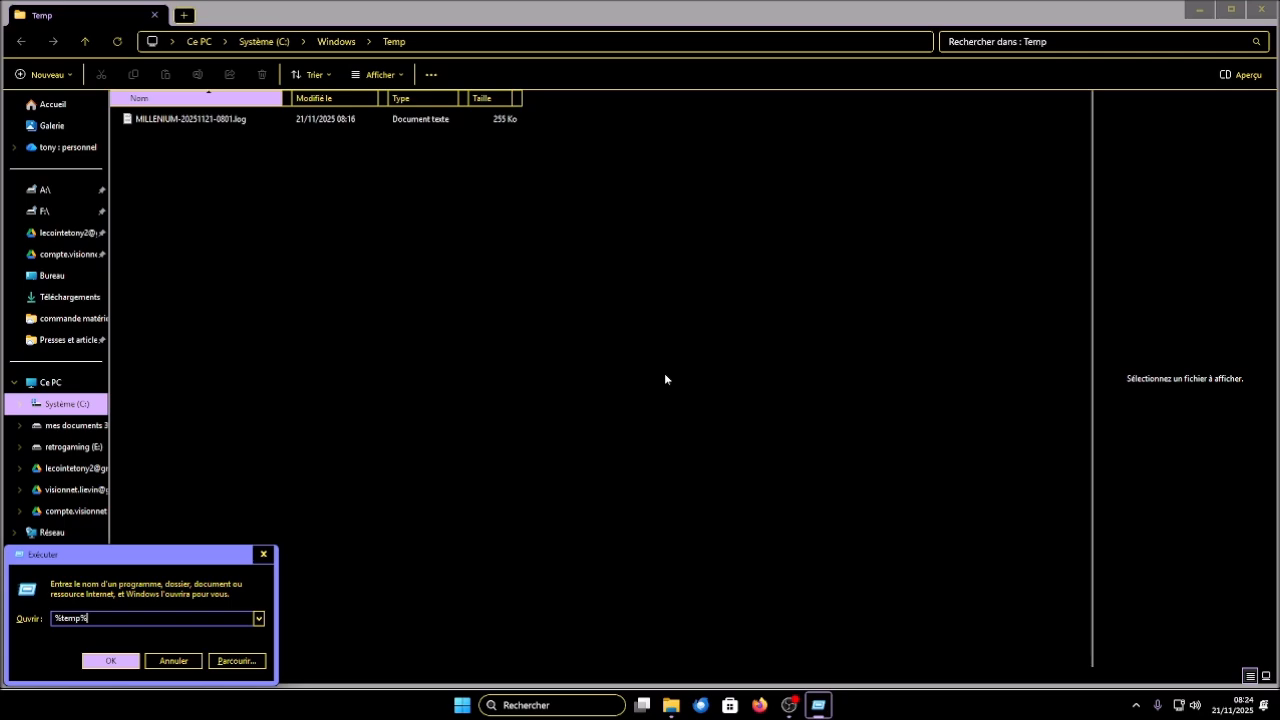
key("Return")
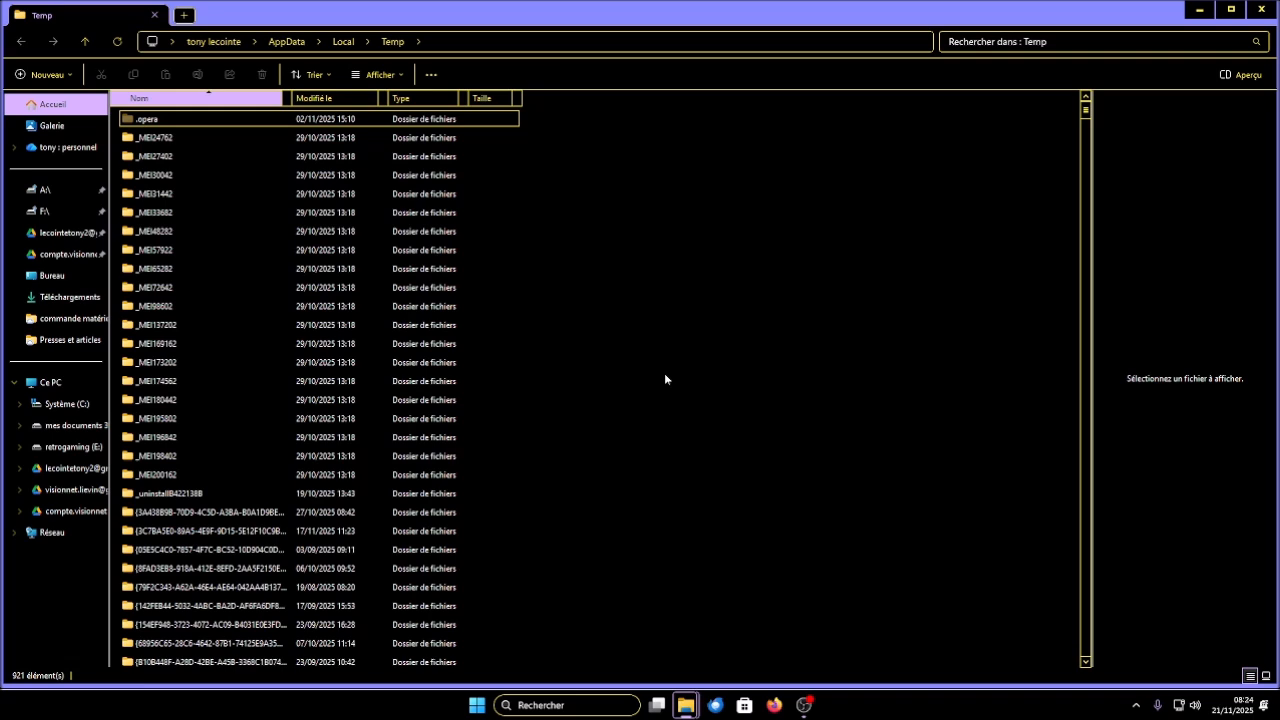
Step: Select everything in the AppData\Local\Temp folder and check the combined properties of the items
key("ctrl+a")
key("alt+Return")
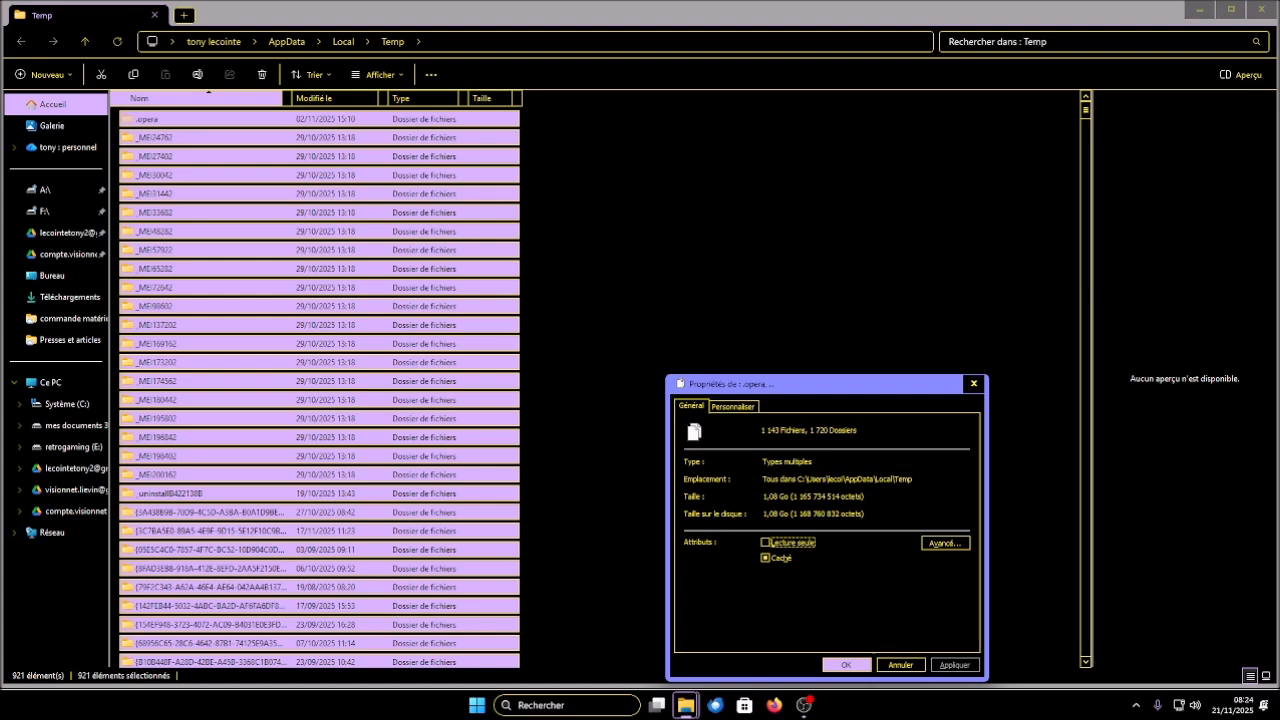
left_click(845, 665)
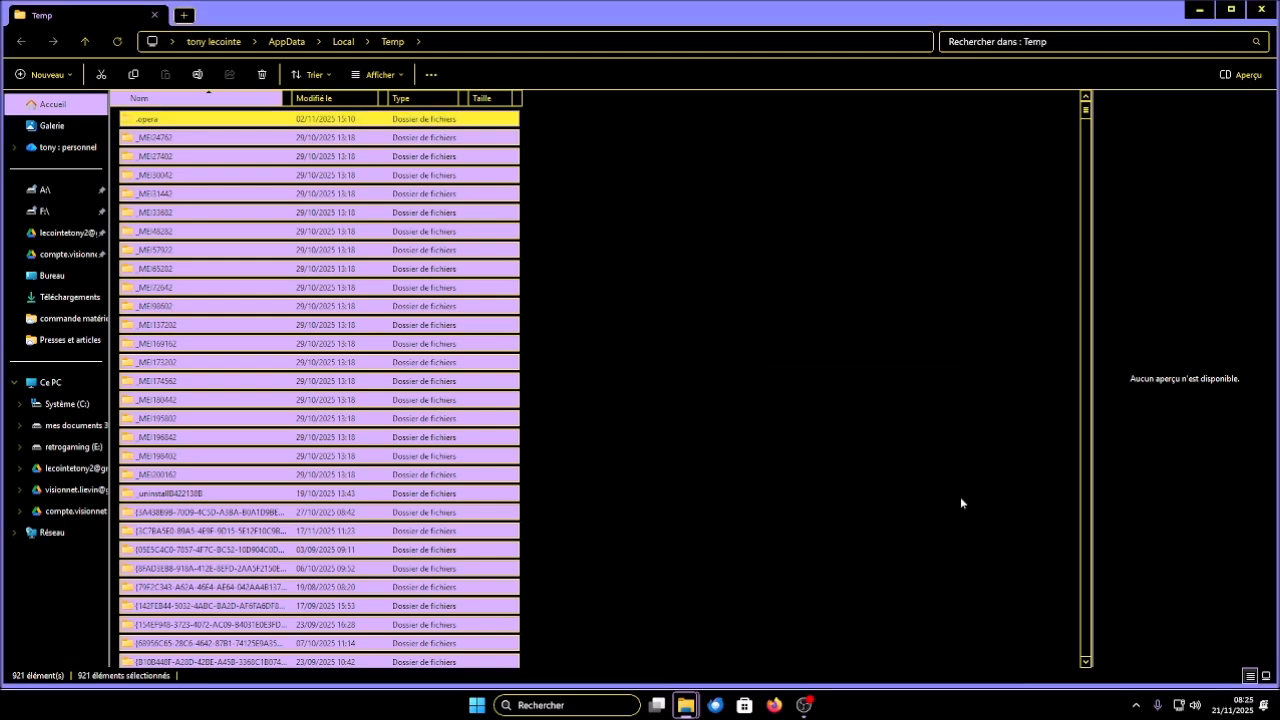
Step: Delete all selected items in the user Temp folder and skip the TMP file held open by ReasonLabs Application
key("Delete")
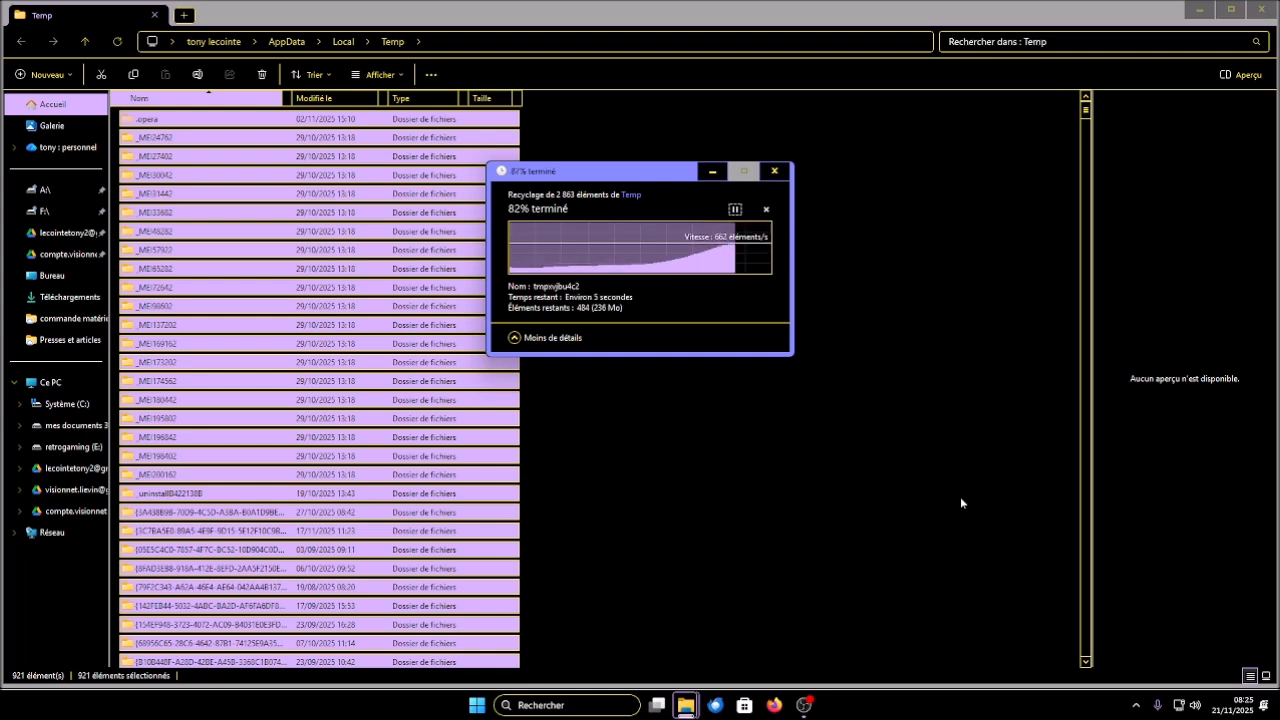
key("Tab")
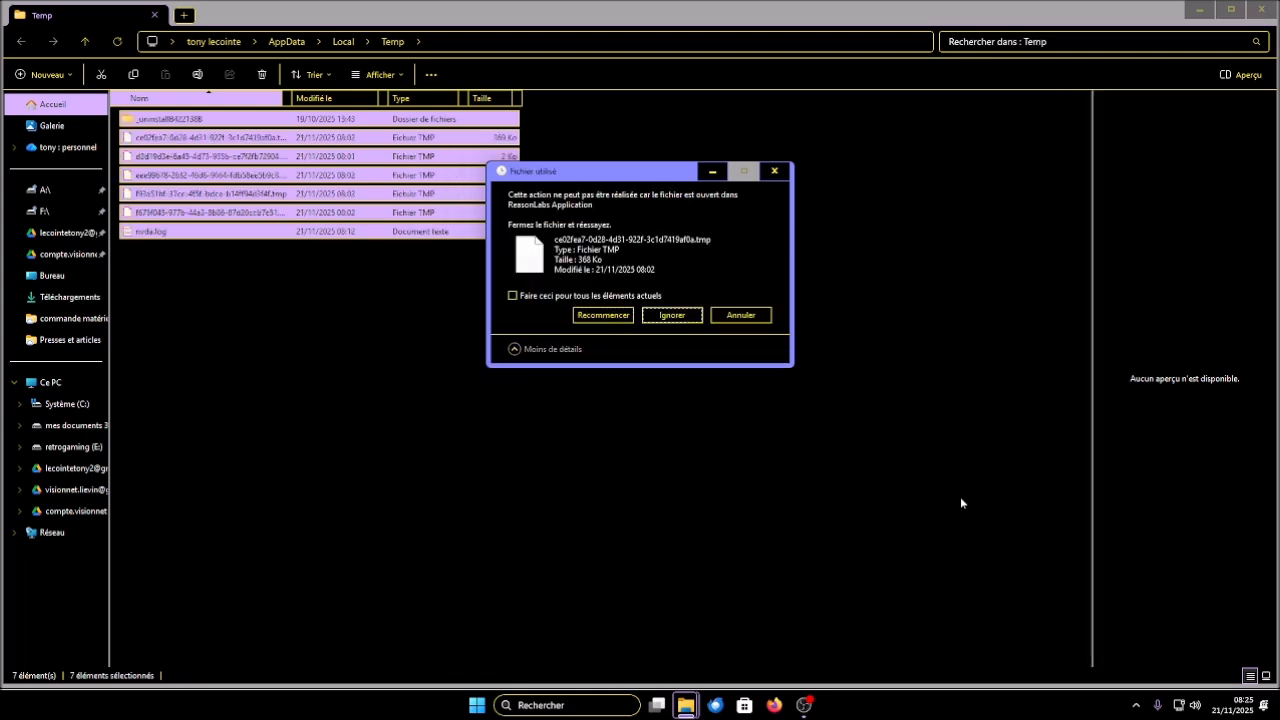
key("shift+Tab")
key("Tab")
key("Return")
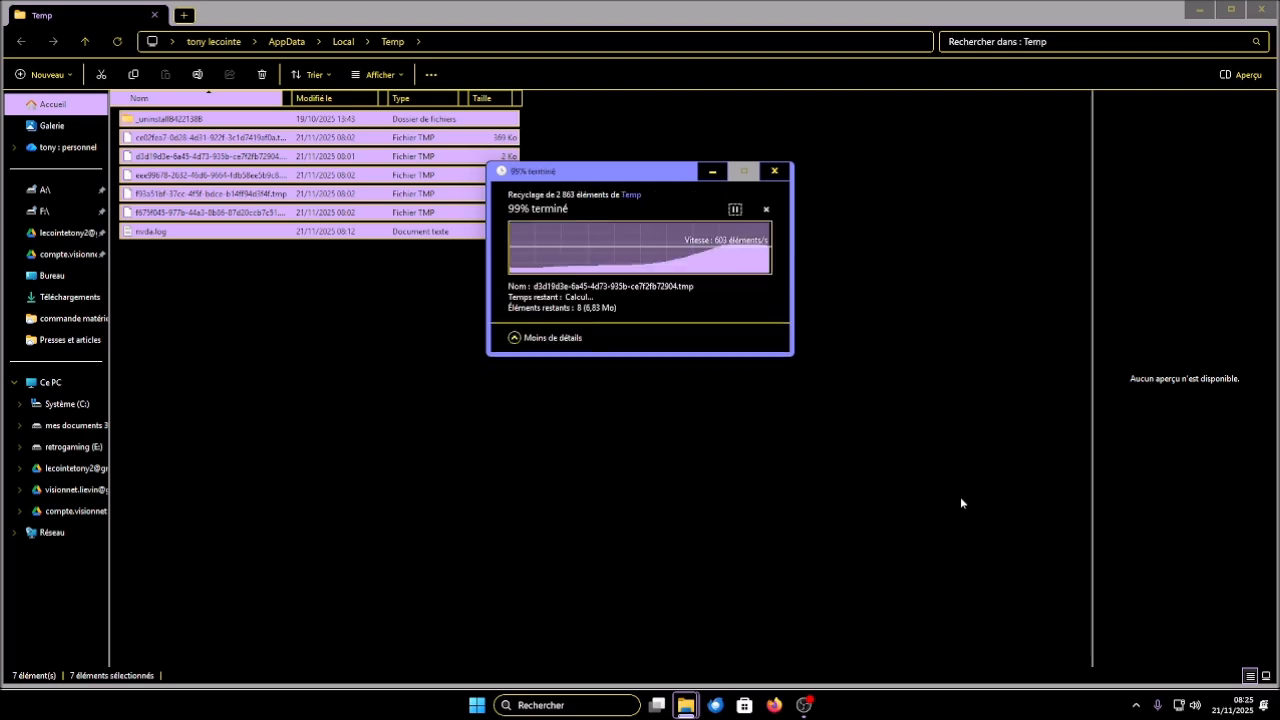
Step: Skip the next TMP file in use by Microsoft Edge WebView2, and ignore the remaining locked files by applying the choice to all current items
key("Tab")
key("Tab")
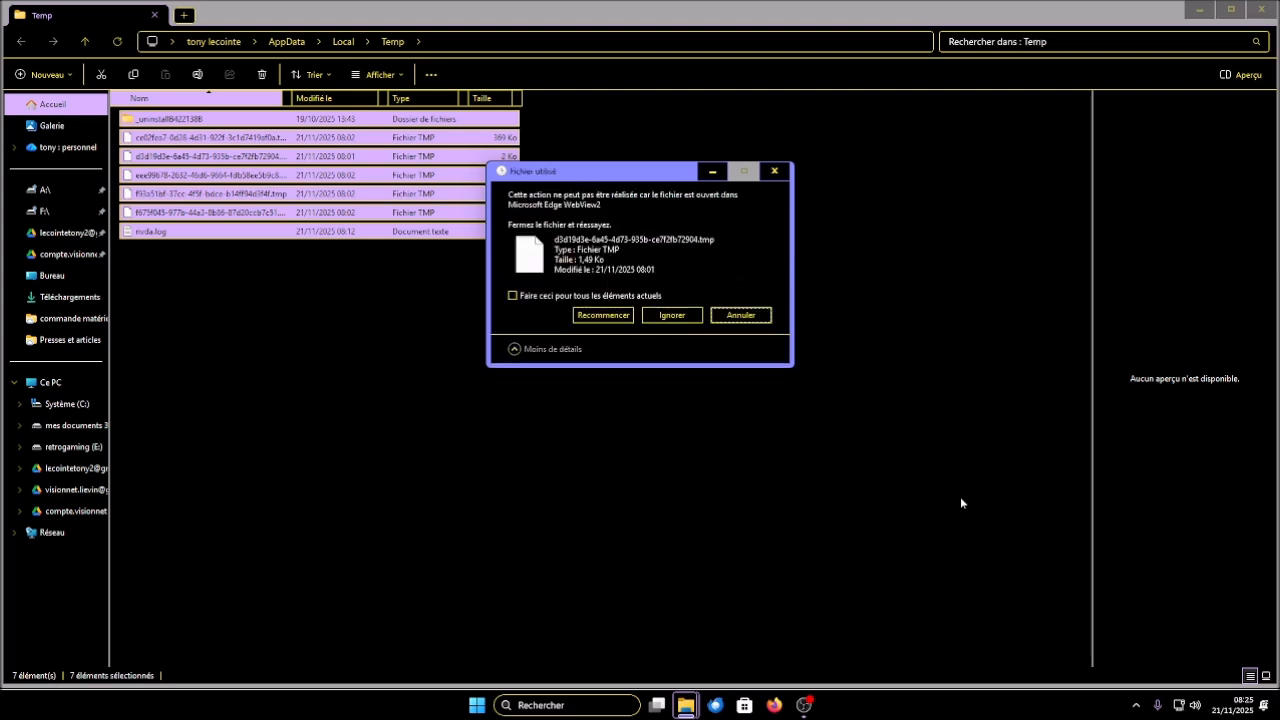
key("shift+Tab")
key("shift+Tab")
key("Tab")
key("Return")
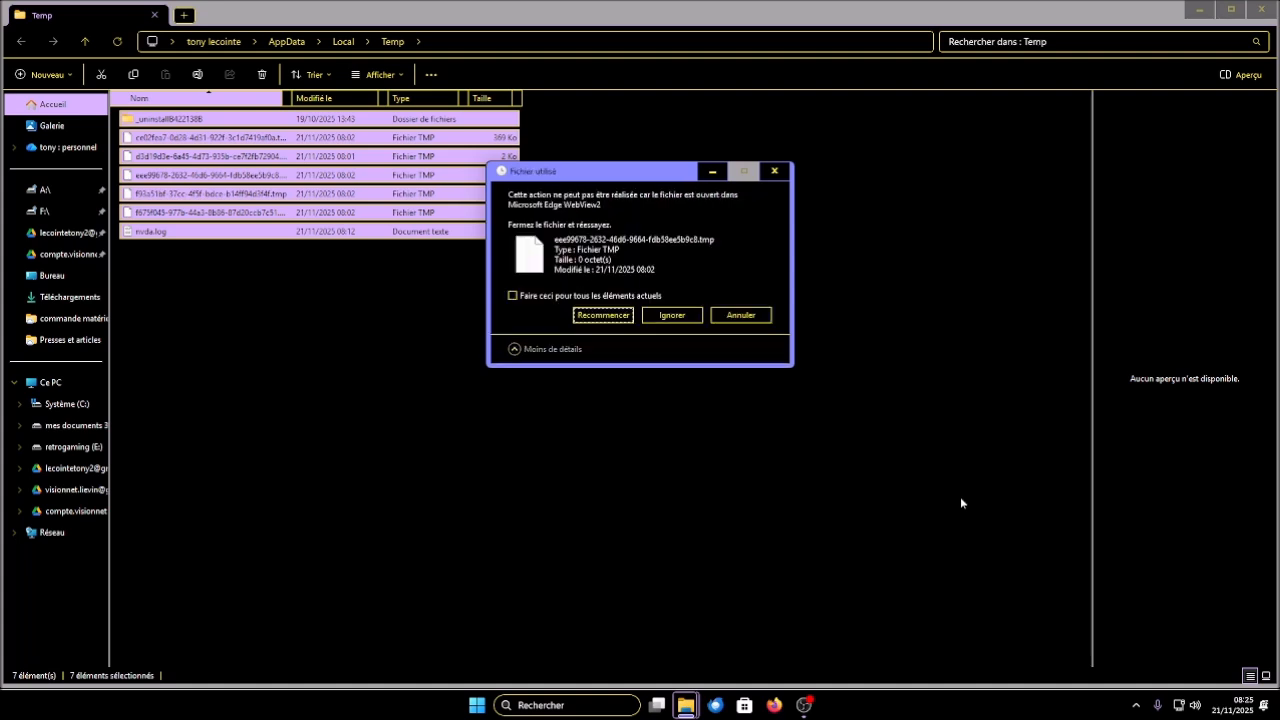
left_click(610, 296)
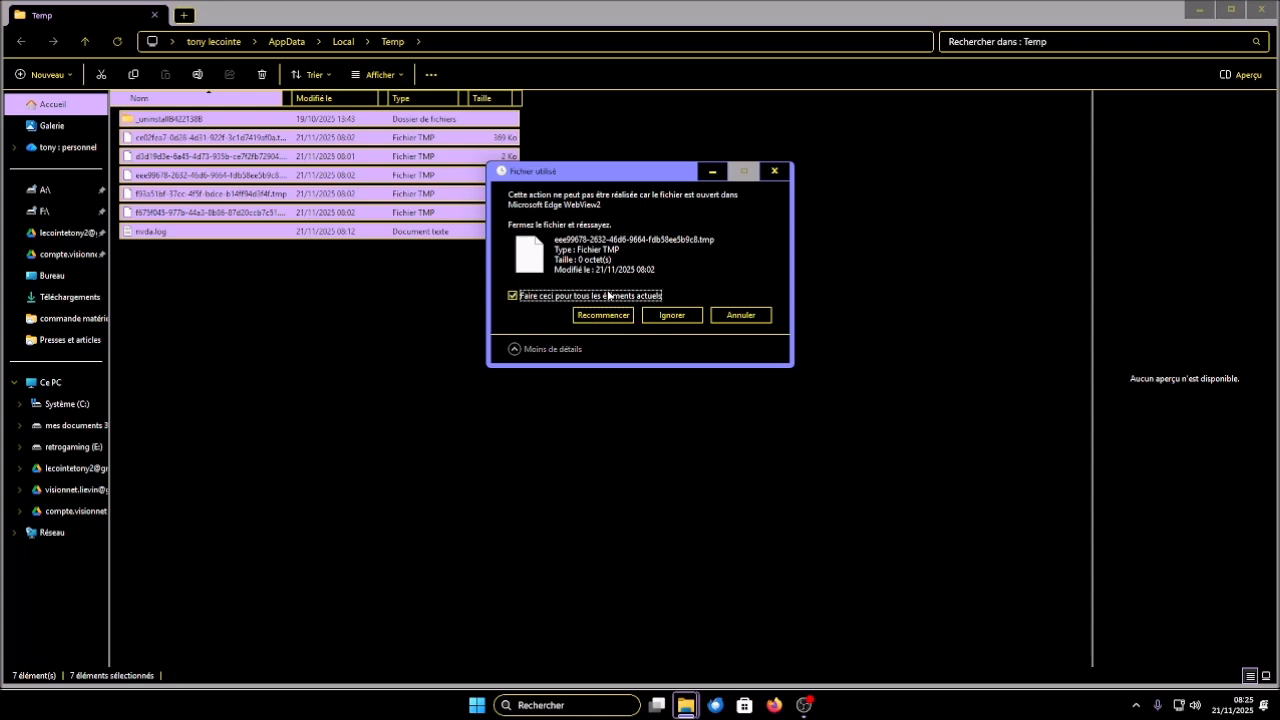
left_click(651, 320)
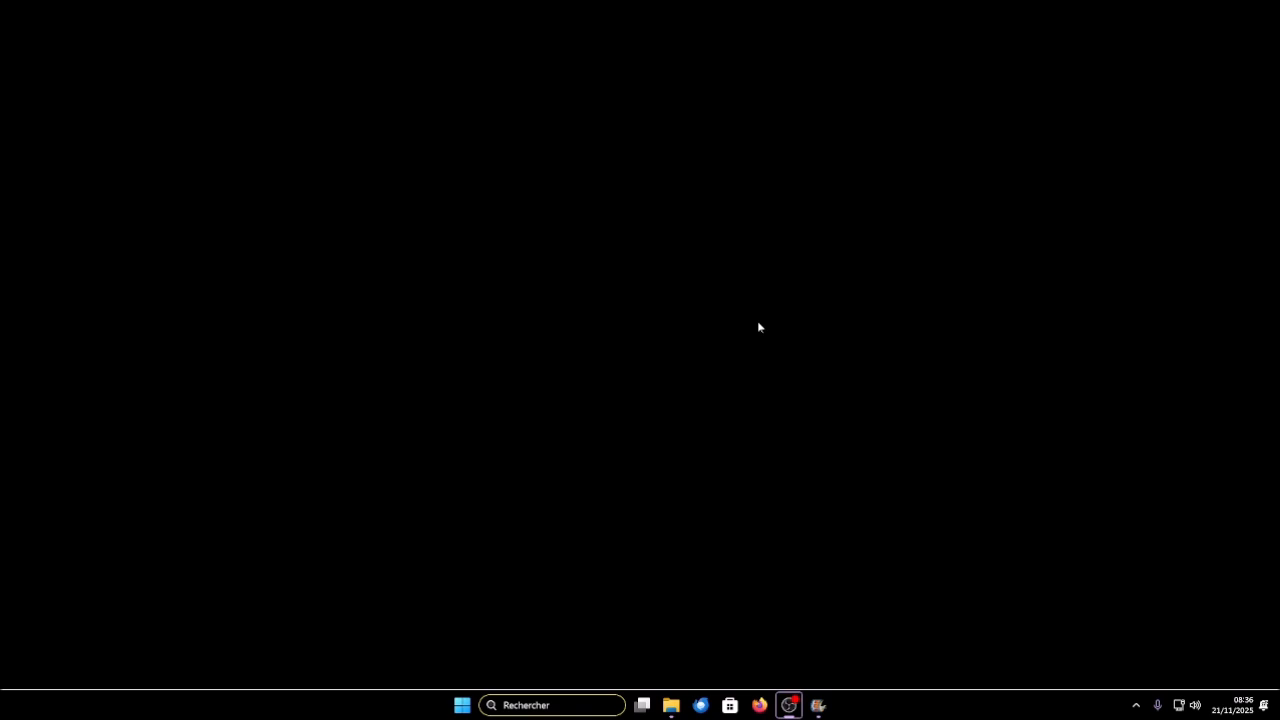
Step: Open the Windows Prefetch folder by running prefetch
key("super+r")
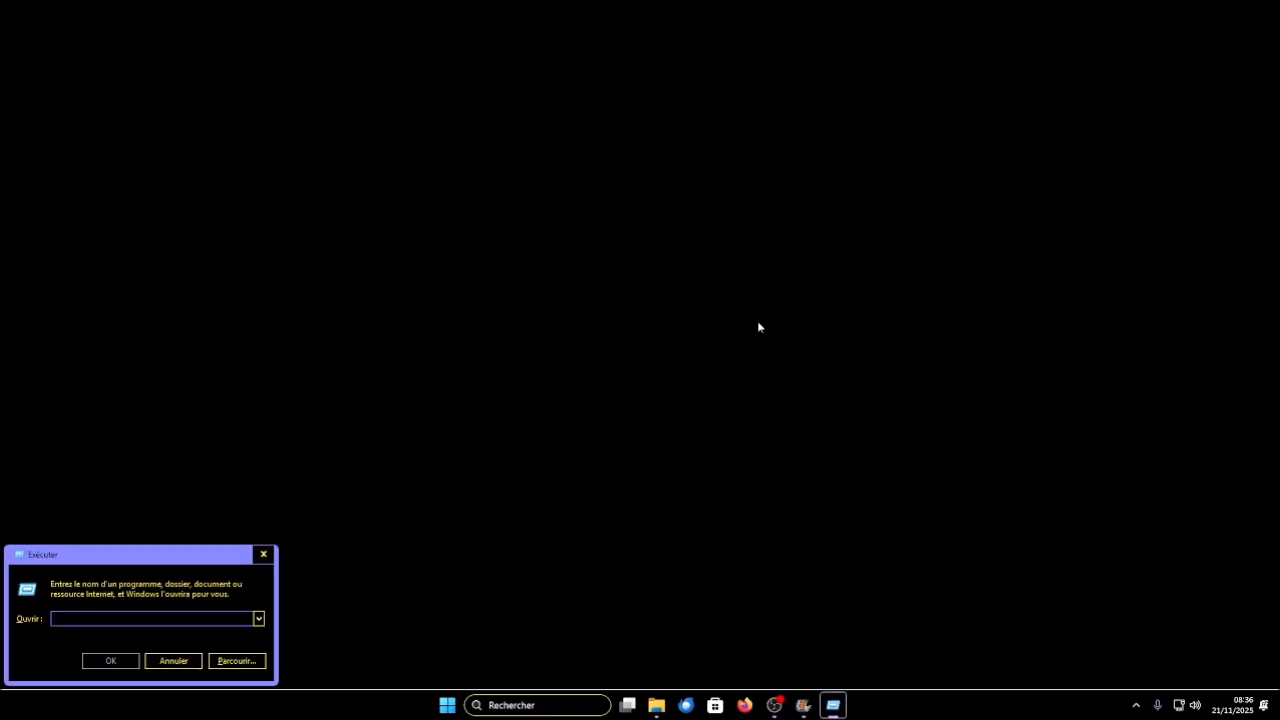
type("prefetch")
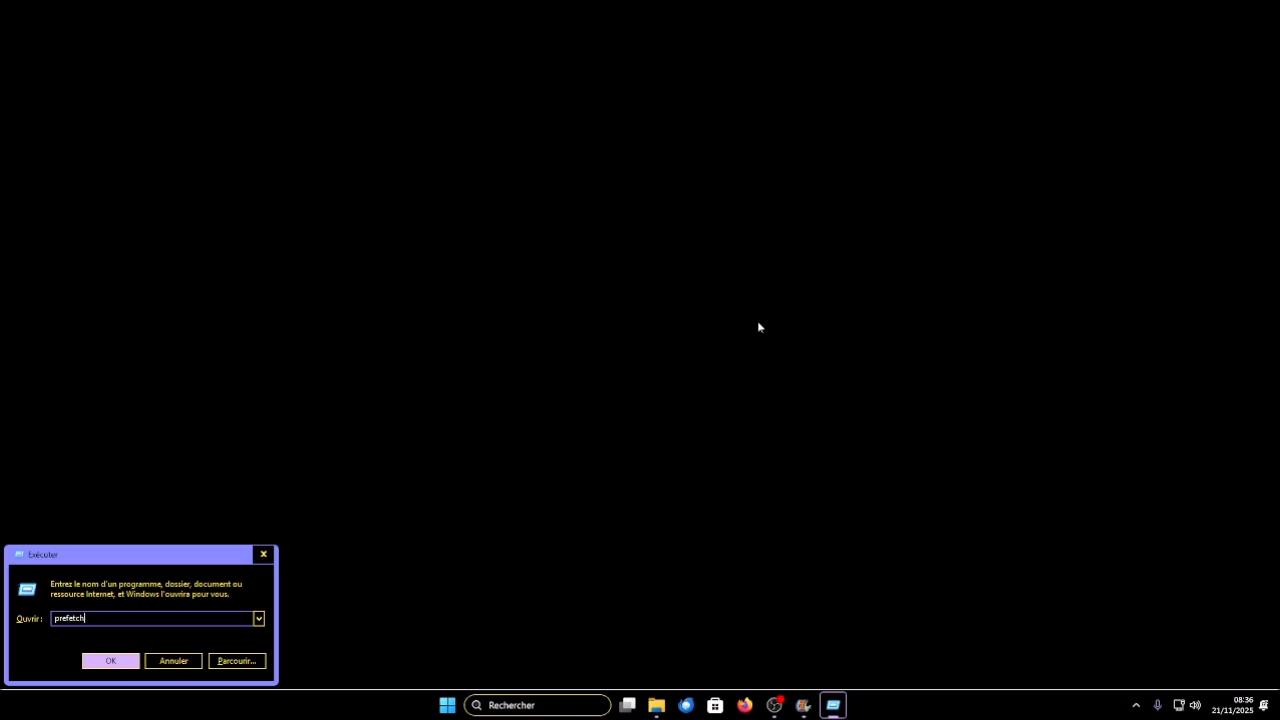
key("Return")
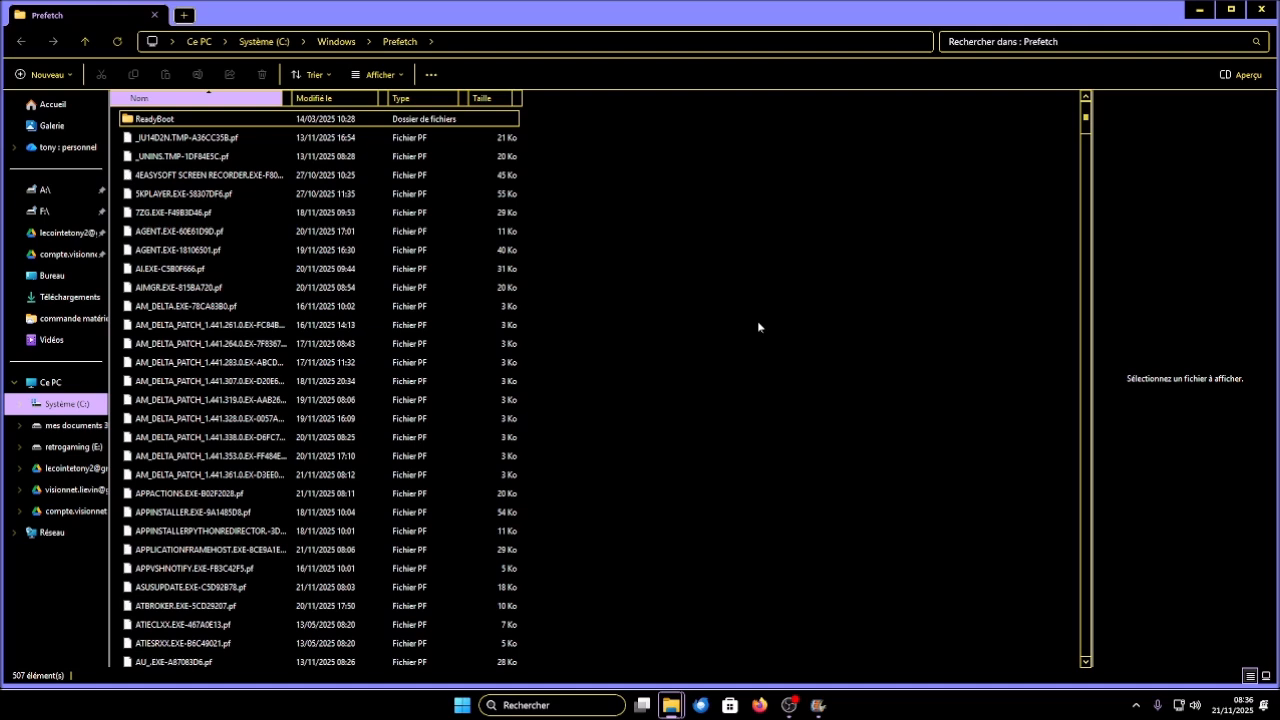
Step: Select everything in the C:\Windows\Prefetch folder and check the combined properties of the items
key("ctrl+a")
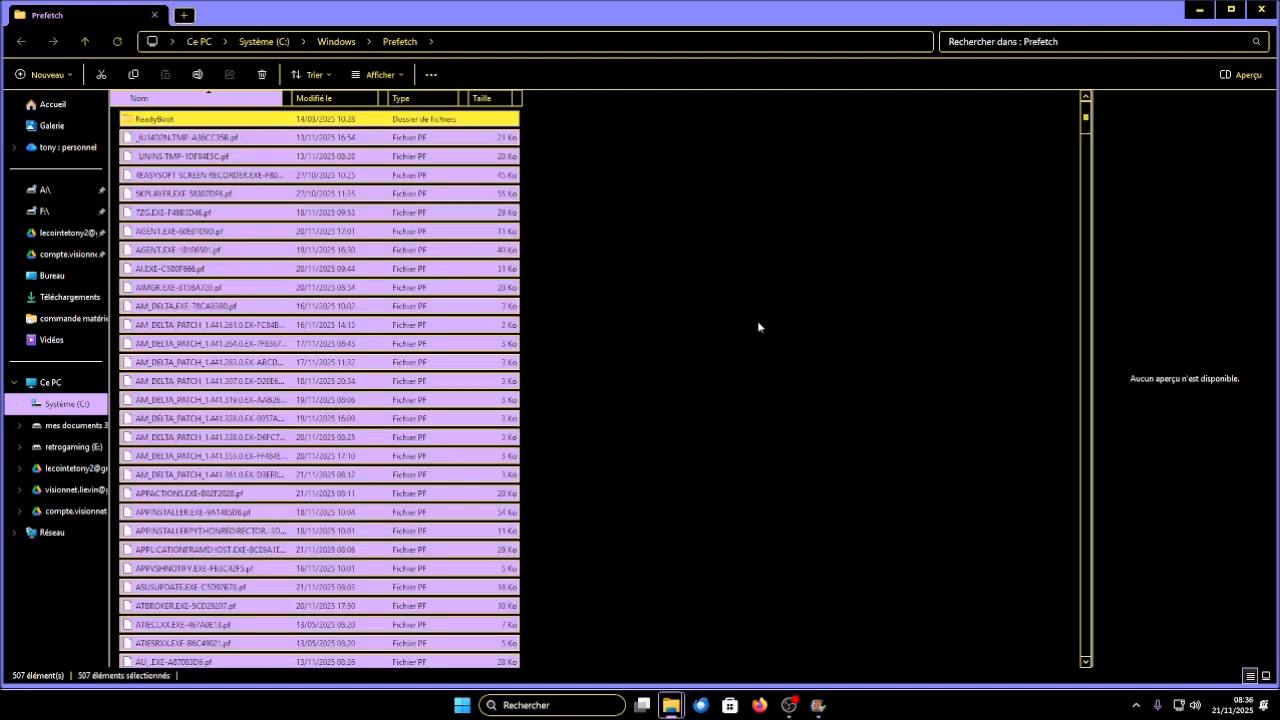
key("alt+Return")
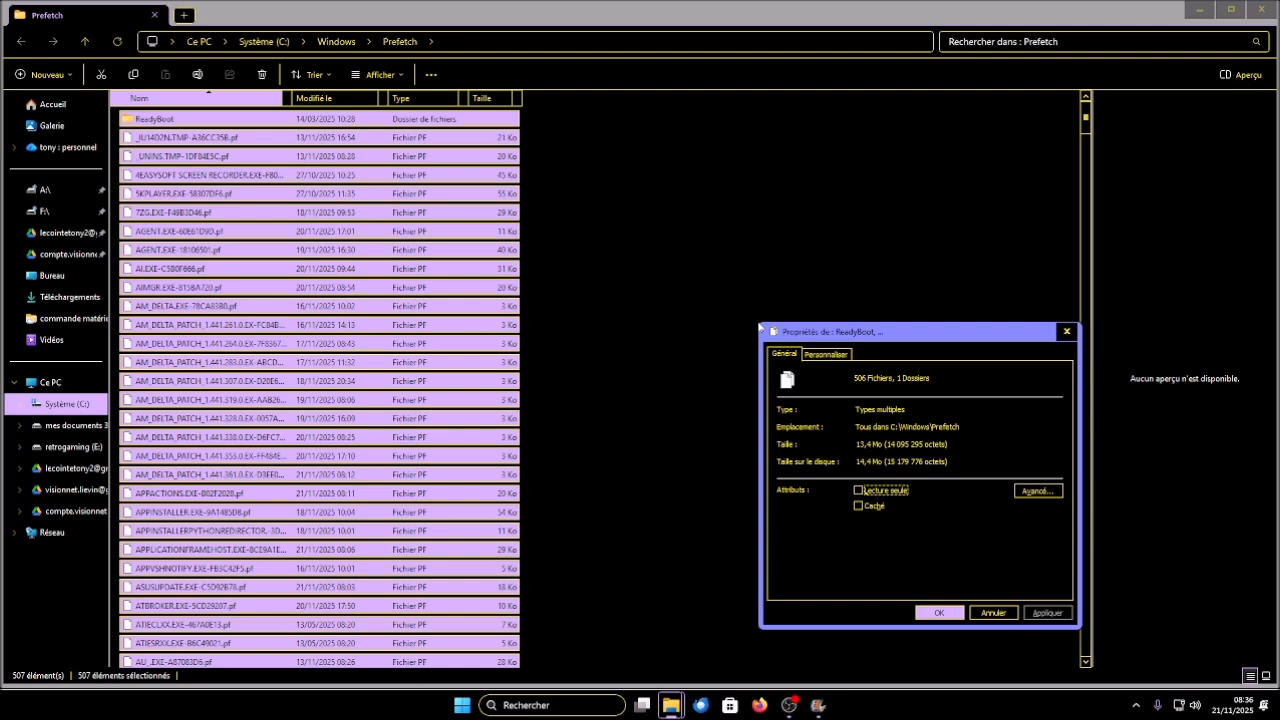
key("Escape")
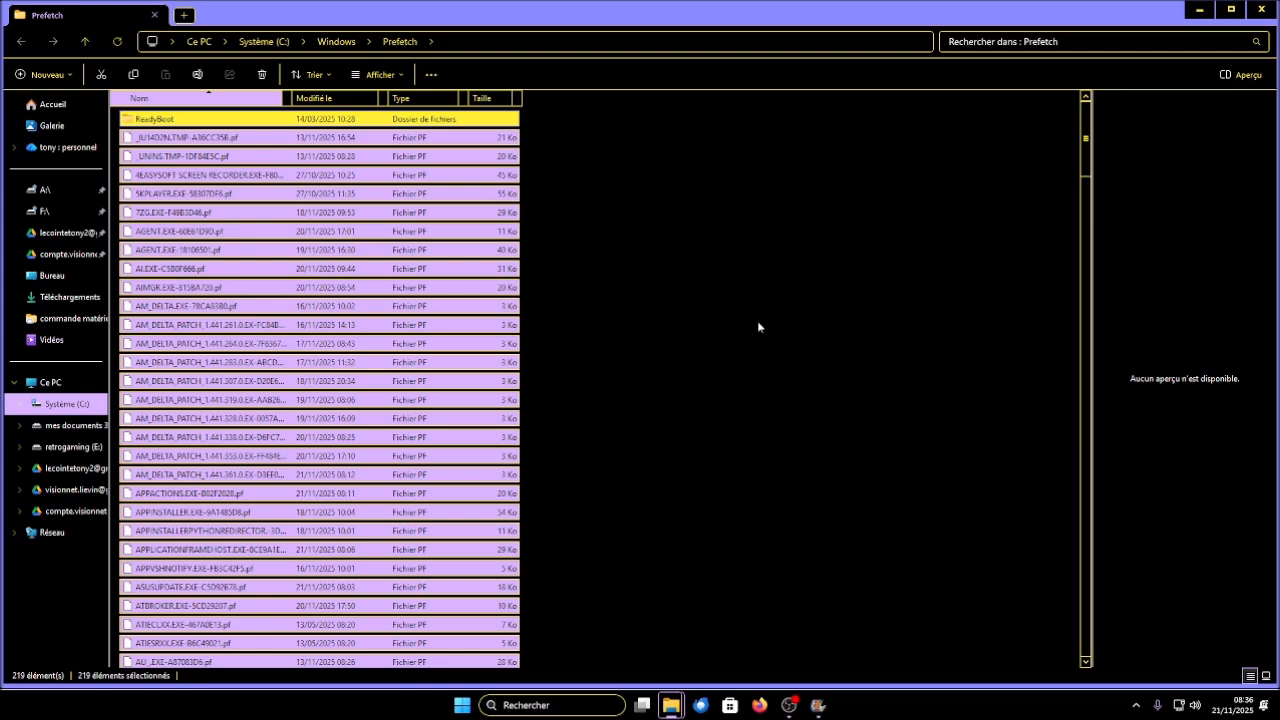
Step: Delete all selected Prefetch items, skipping the PfPre_4c539f92.mkd file that is in use by SysMain
key("Delete")
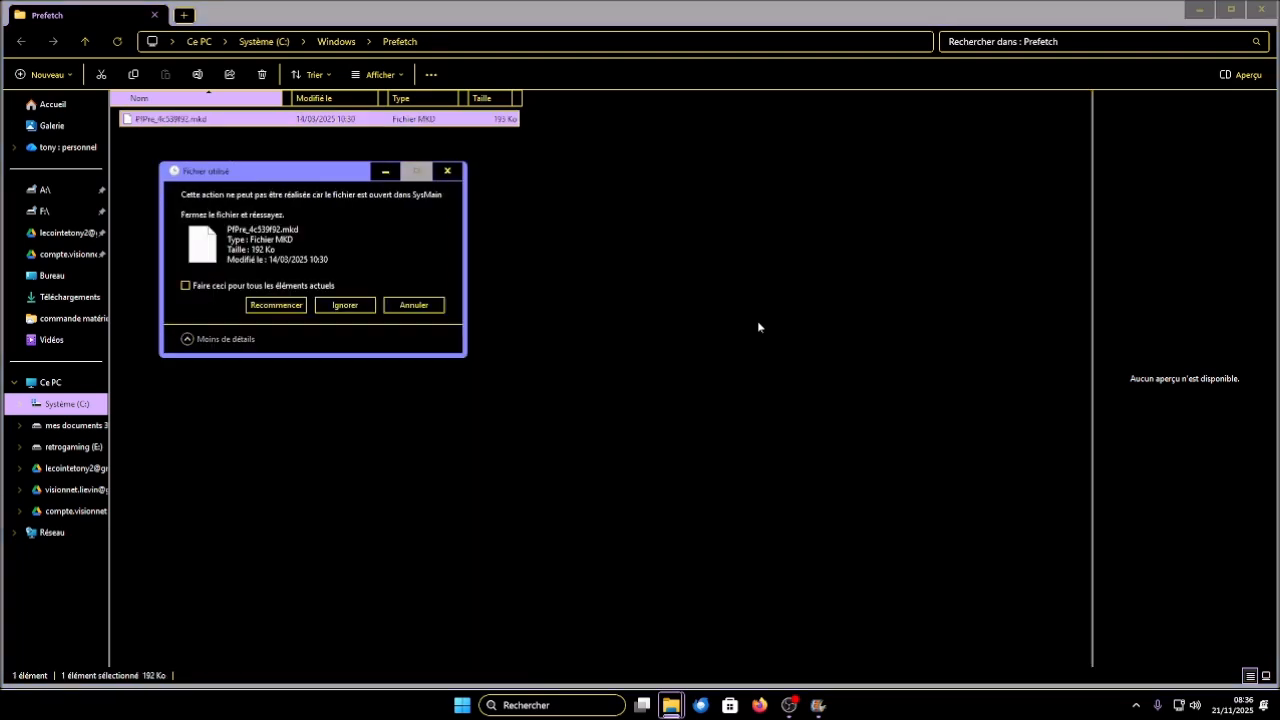
key("Tab")
key("Return")
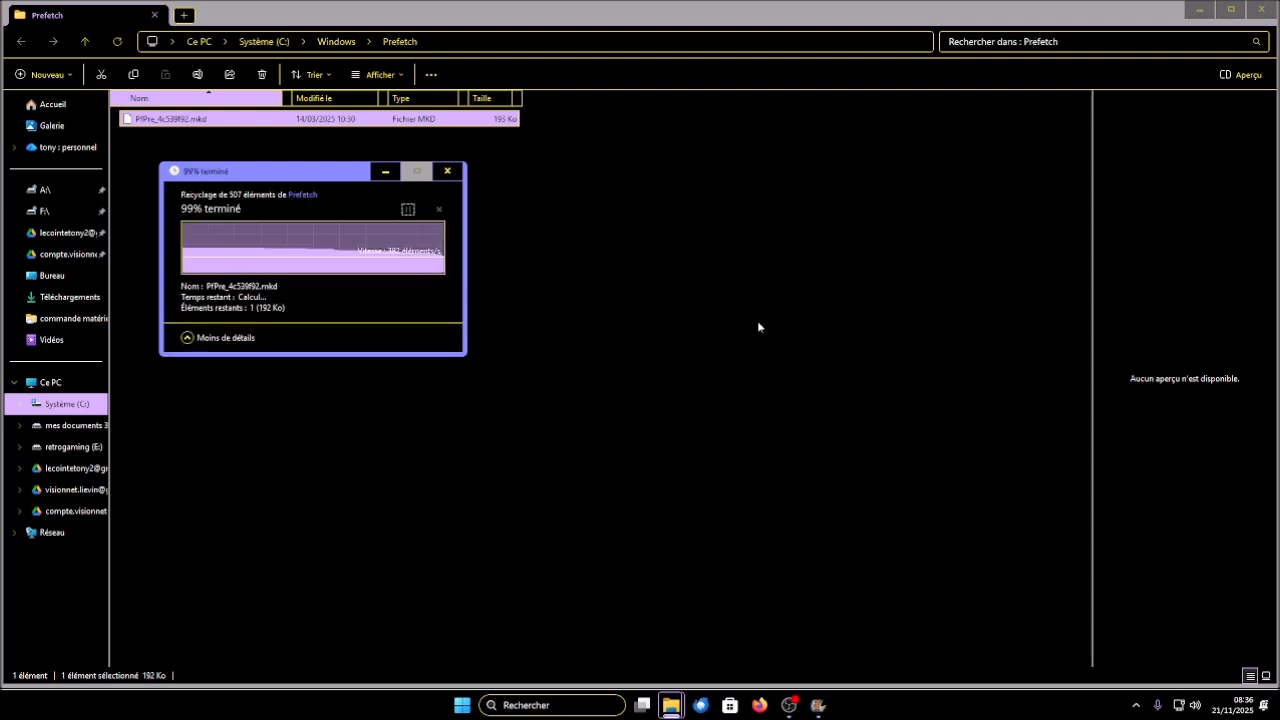